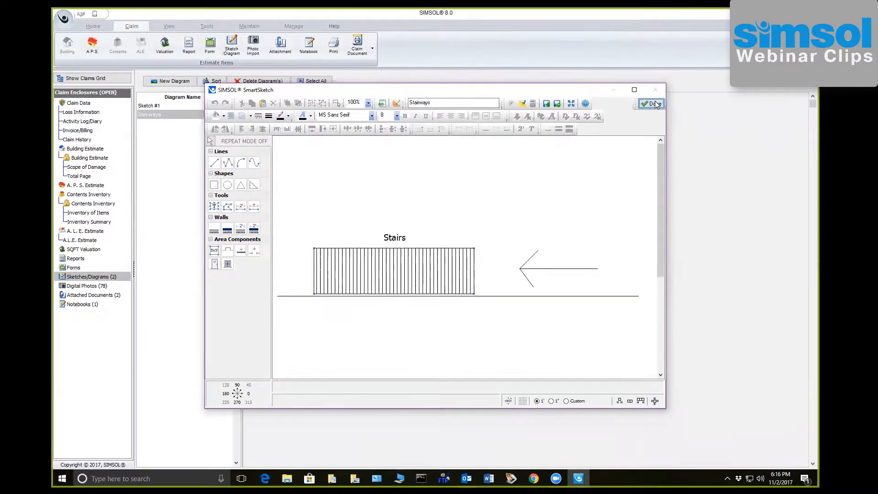
Close the Stairways sketch and start a new area in the claim's Scope of Damage.
left_click(719, 49)
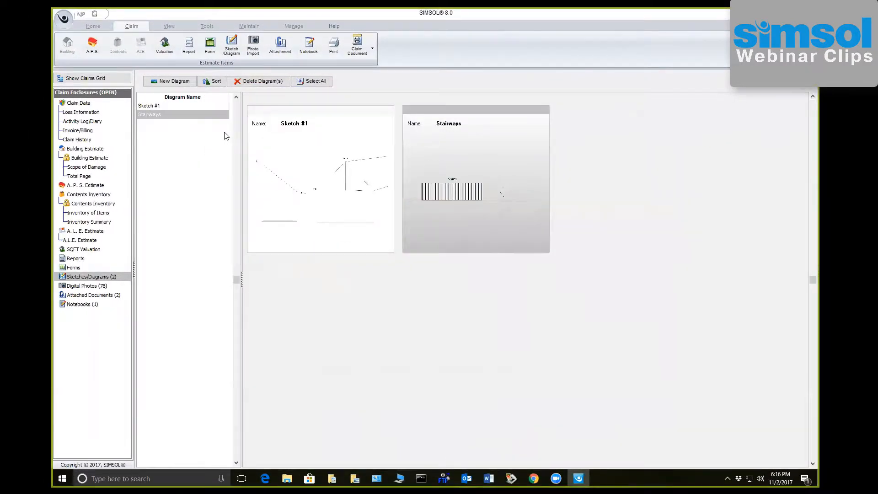
left_click(89, 167)
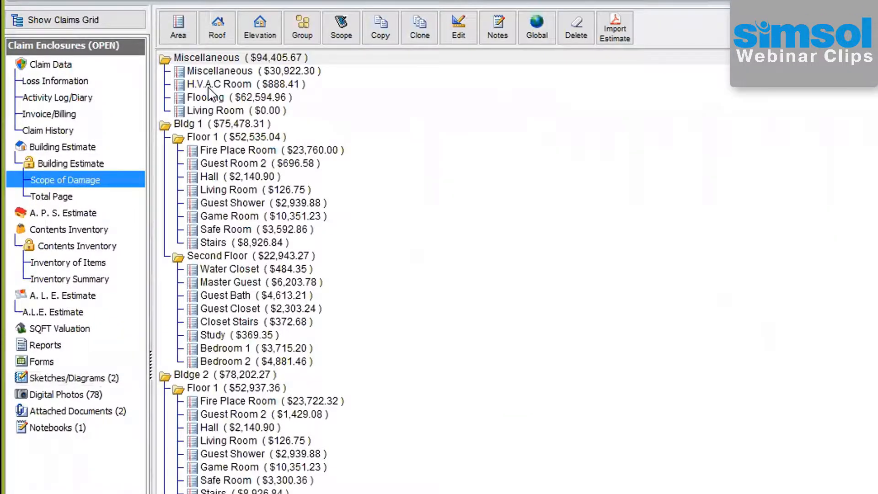
left_click(178, 28)
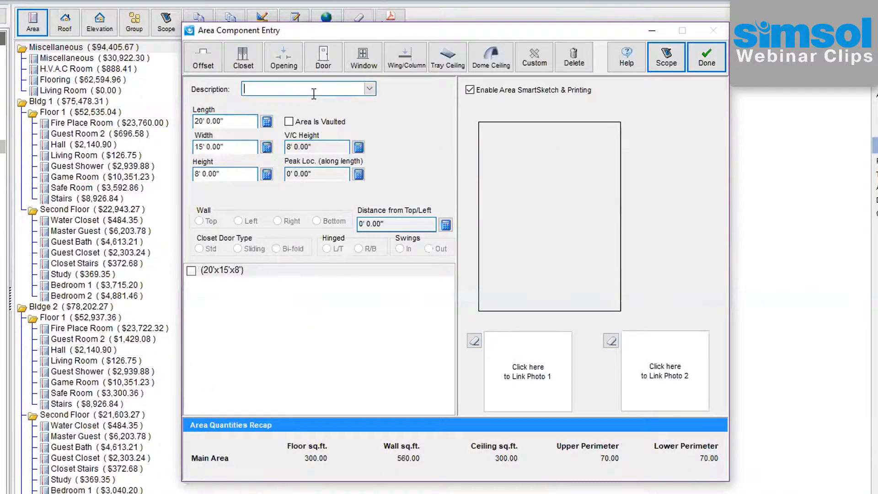
Name the new area Stair Way and set its width to 3' and height to 0', keeping the default length.
type("Stair Way")
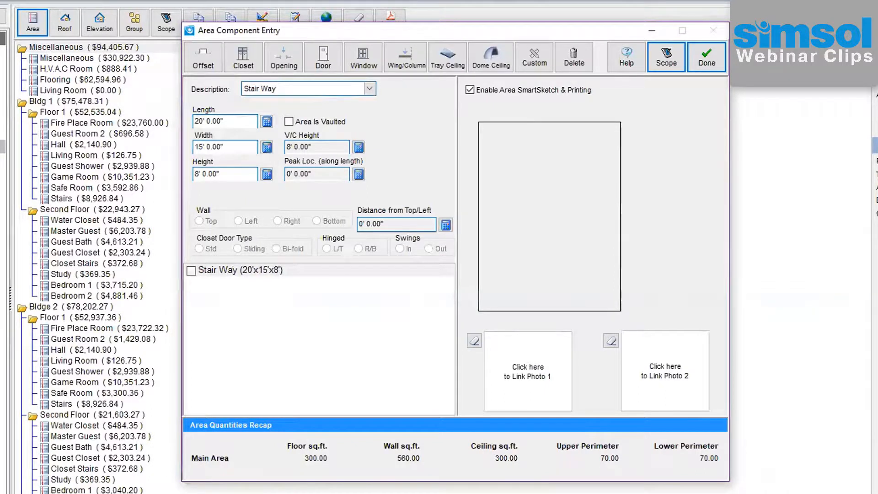
key("Tab")
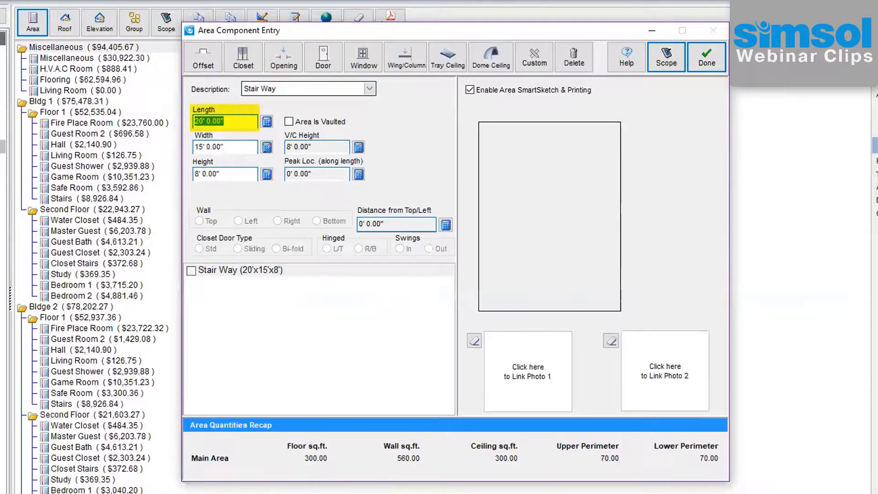
key("Tab")
type("3")
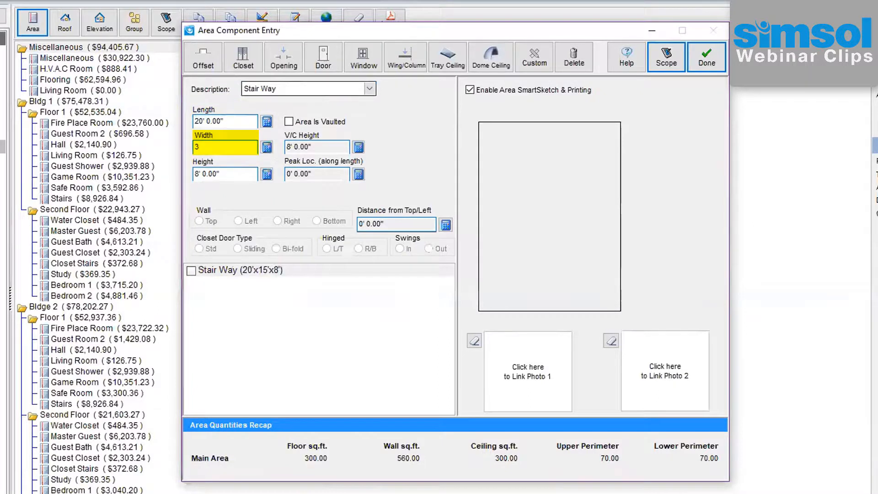
key("Tab")
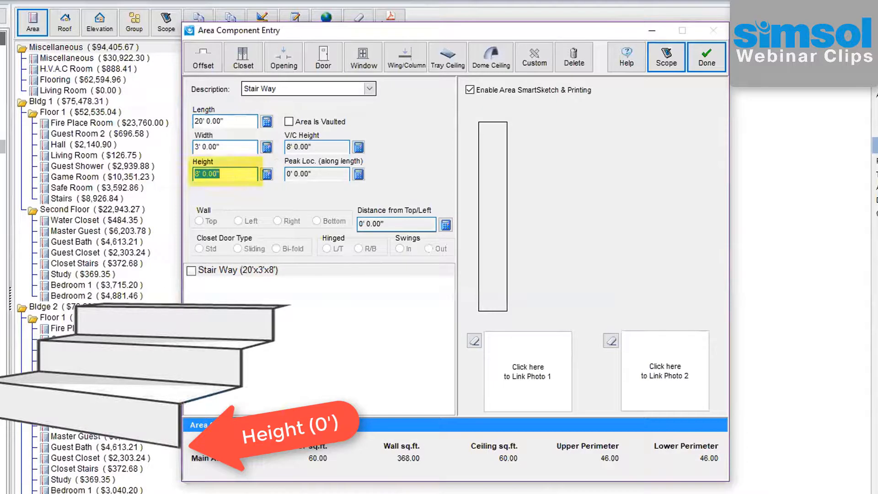
type("0")
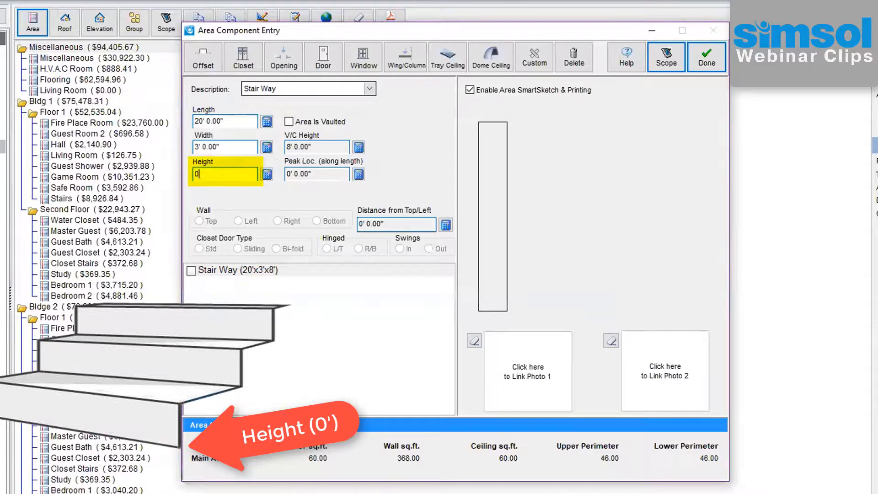
key("Tab")
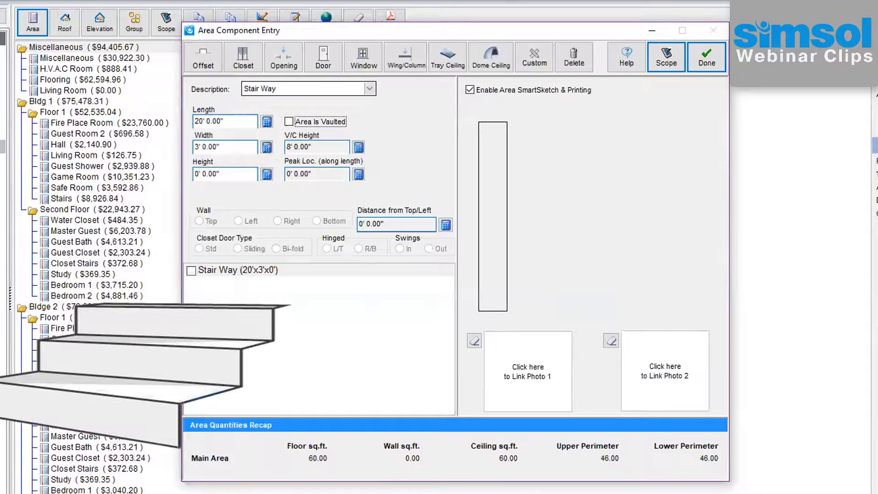
Make the area vaulted with a V/C height of 18' and a peak location of 0', and finish the area entry.
left_click(288, 122)
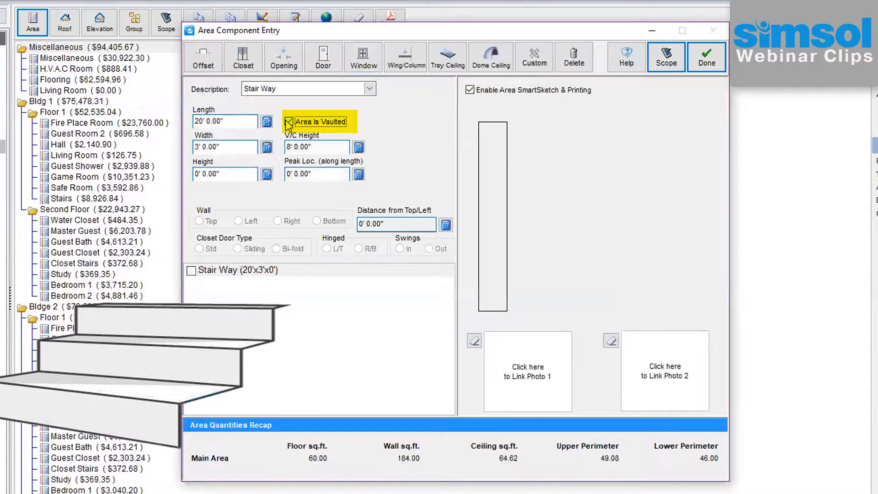
left_click(317, 146)
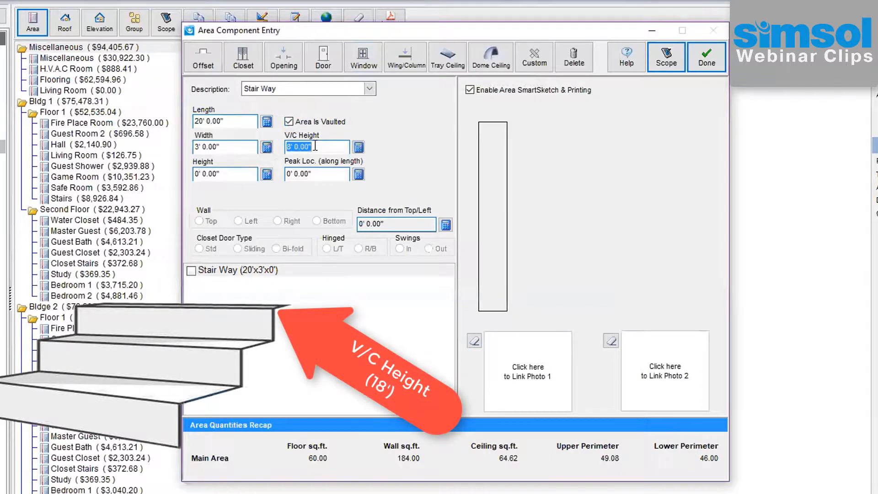
type("18")
key("Tab")
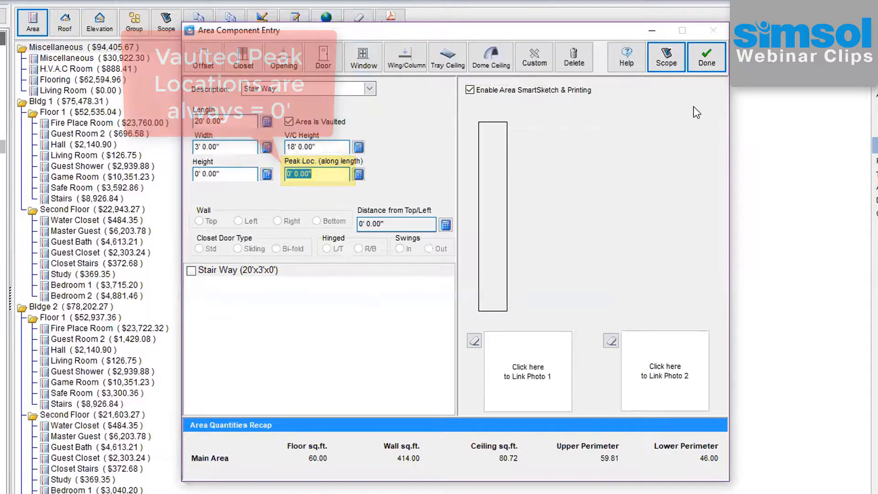
left_click(707, 57)
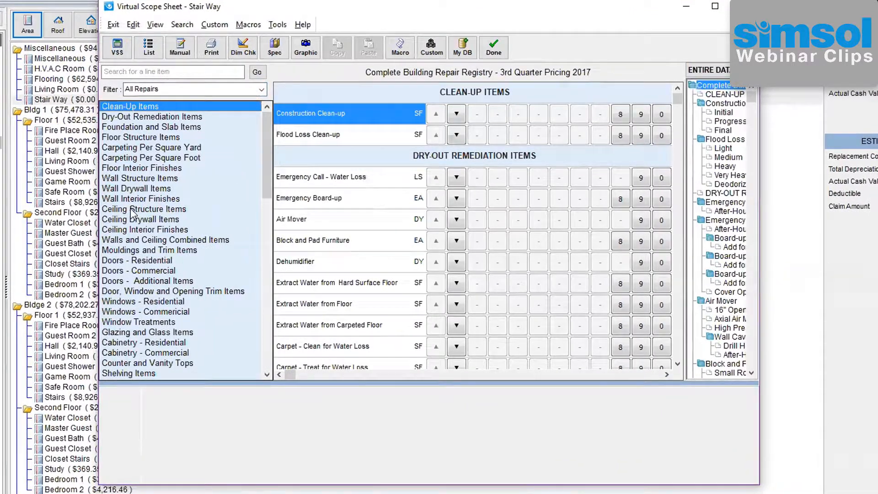
Add remove and replace line items for Wall Drywall on Wood Framing to the Stair Way scope.
left_click(128, 190)
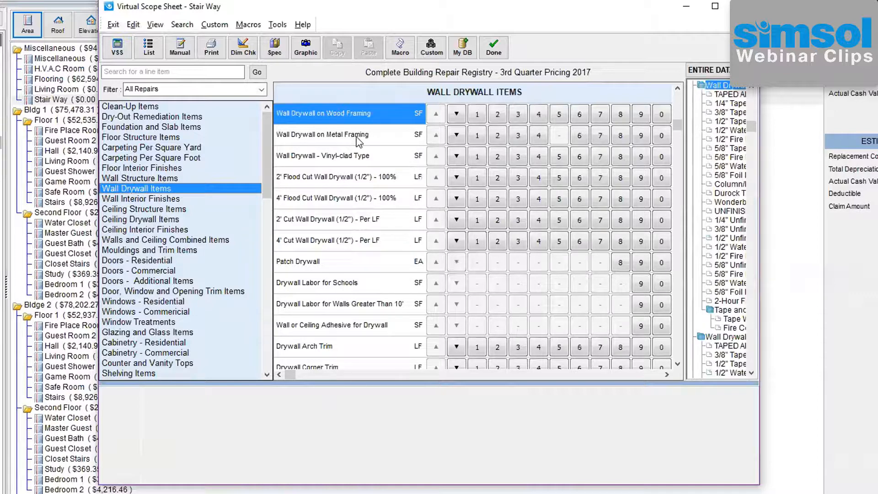
left_click(477, 115)
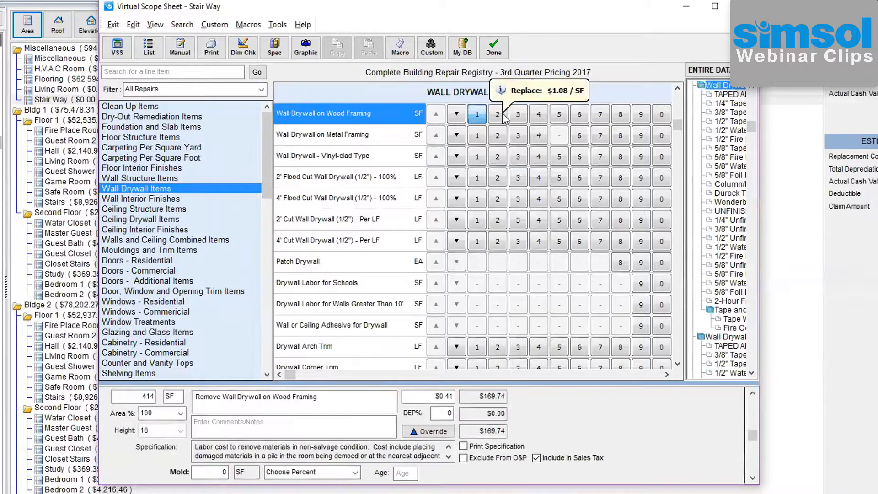
left_click(500, 114)
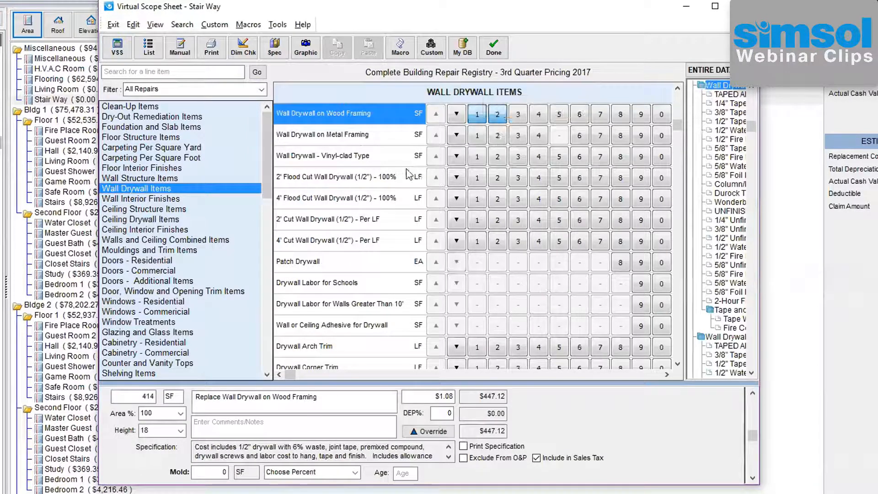
Set the height of the Replace Wall Drywall on Wood Framing item to 4 and acknowledge the height warning.
left_click(181, 431)
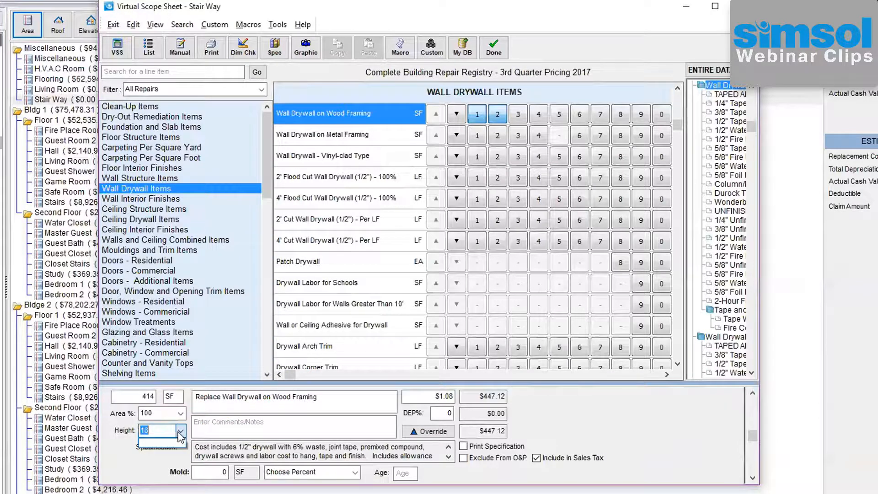
type("4")
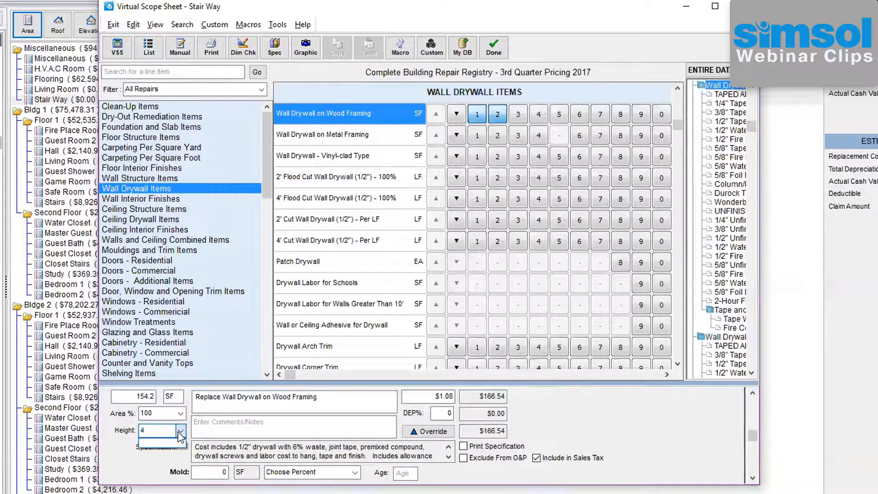
left_click(180, 431)
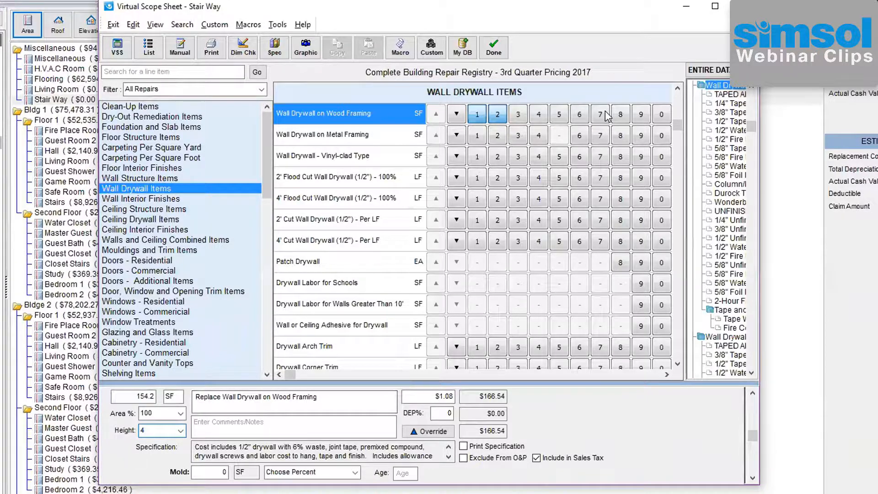
left_click(606, 151)
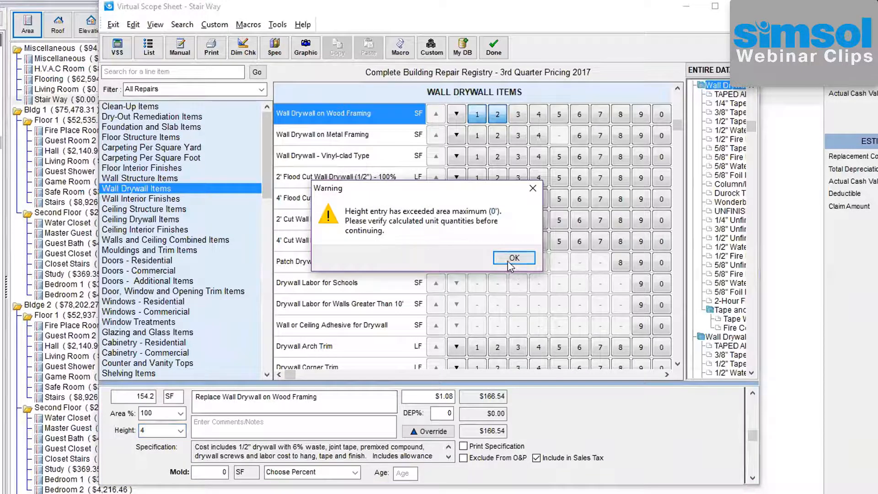
left_click(526, 259)
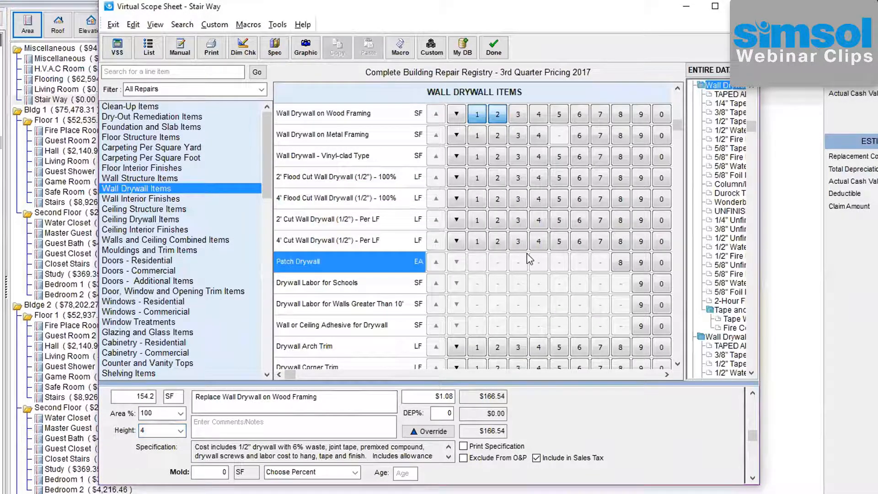
Search the line items for "steps" and add the Add for Waterfall Steps for Carpeting (Per SY) item with scope 9.
left_click(182, 368)
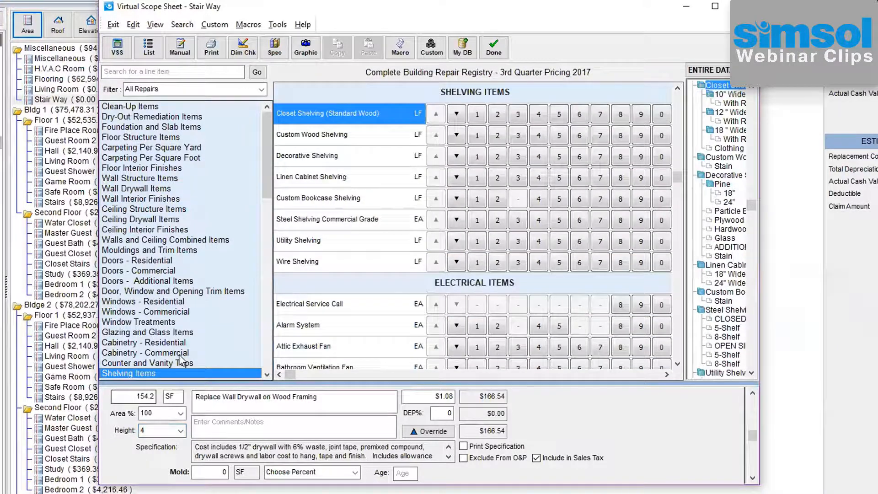
left_click(193, 73)
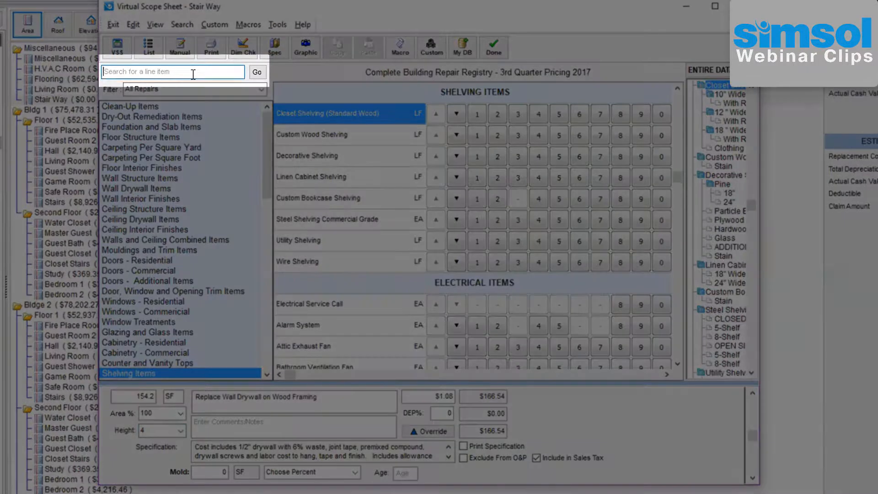
type("steps")
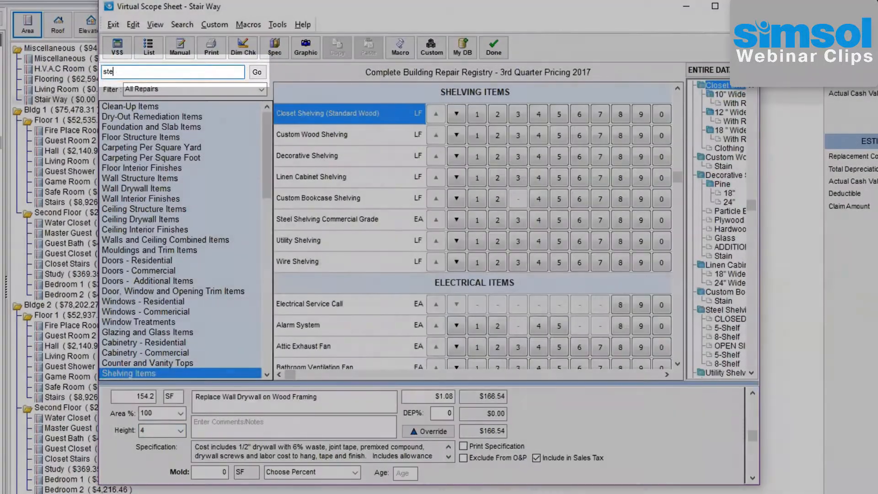
key("Return")
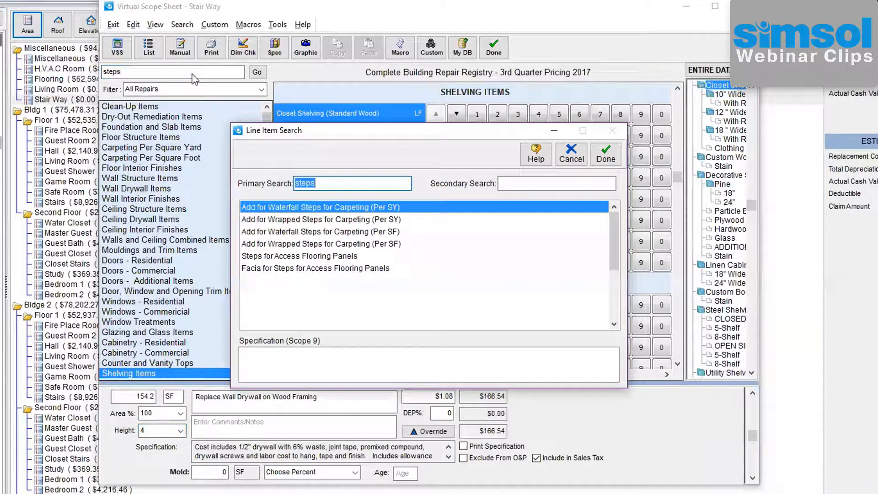
double_click(321, 207)
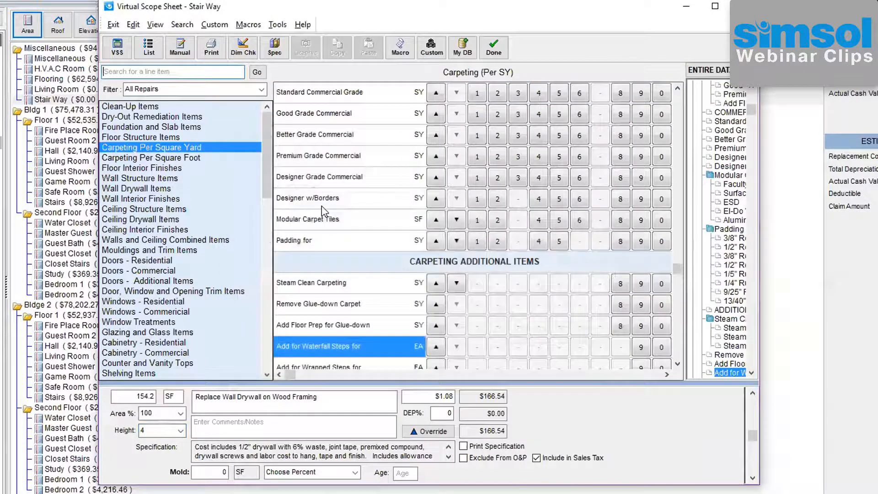
left_click(640, 349)
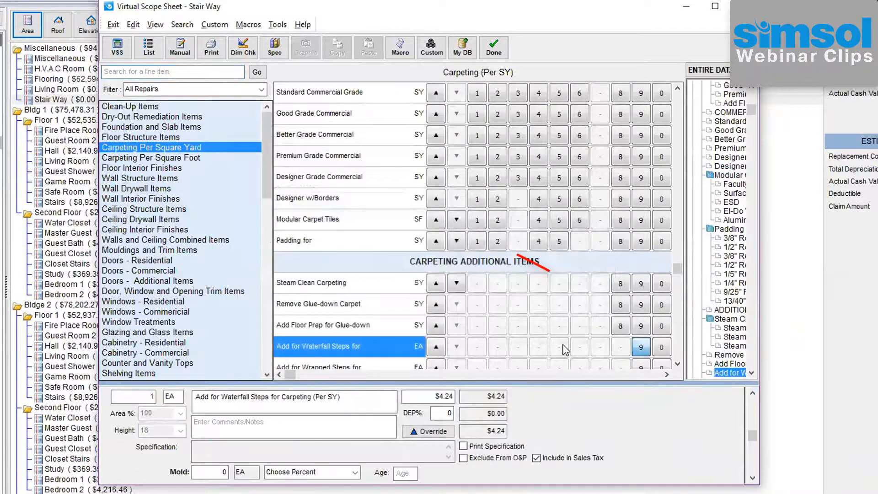
Set the quantity of the waterfall steps item to 16 EA.
left_click(122, 398)
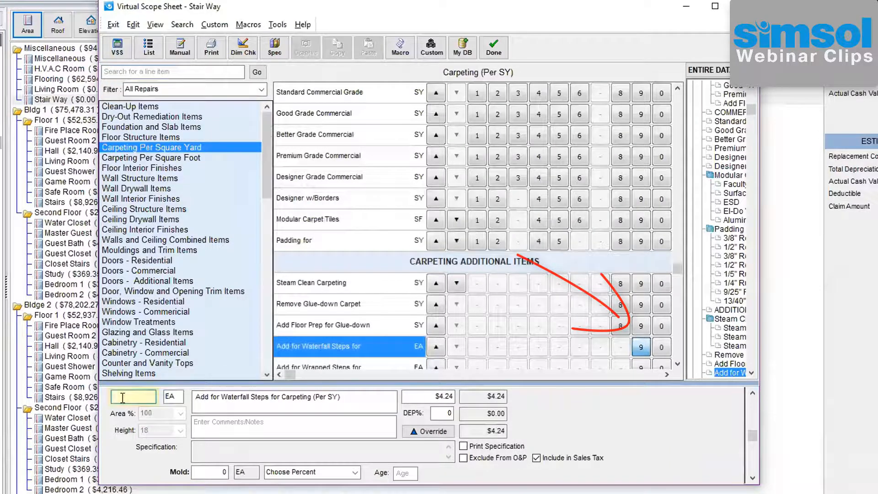
type("16")
key("Tab")
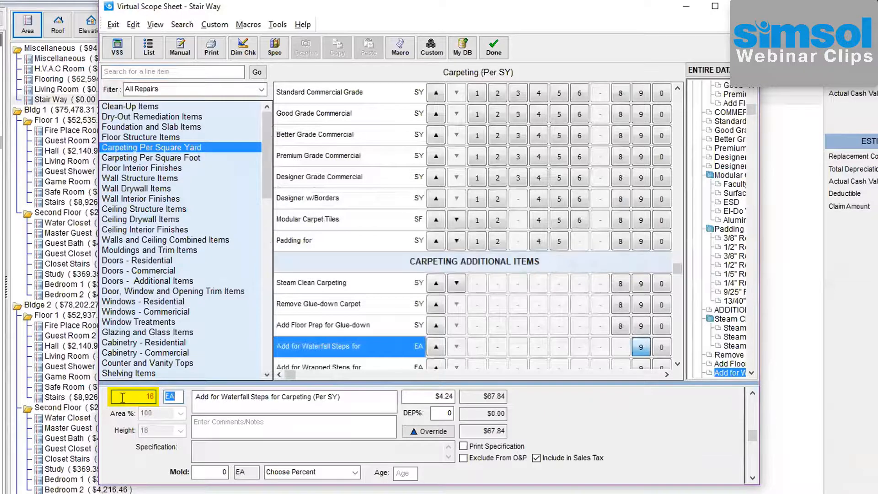